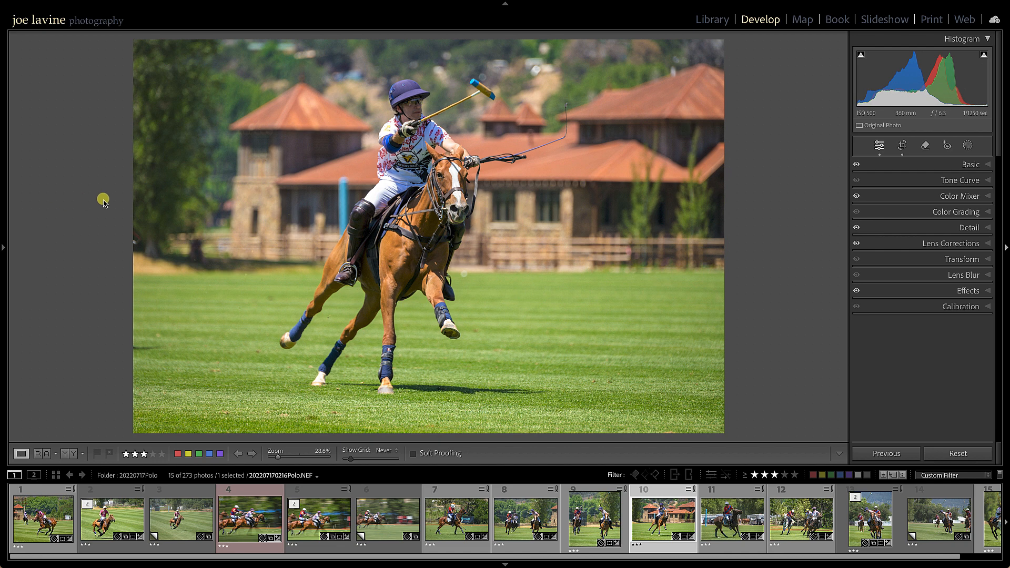
# Step: Open the first filmstrip photo in the Remove tool, using Remove mode with Generative AI turned on
pyautogui.click(34, 528)
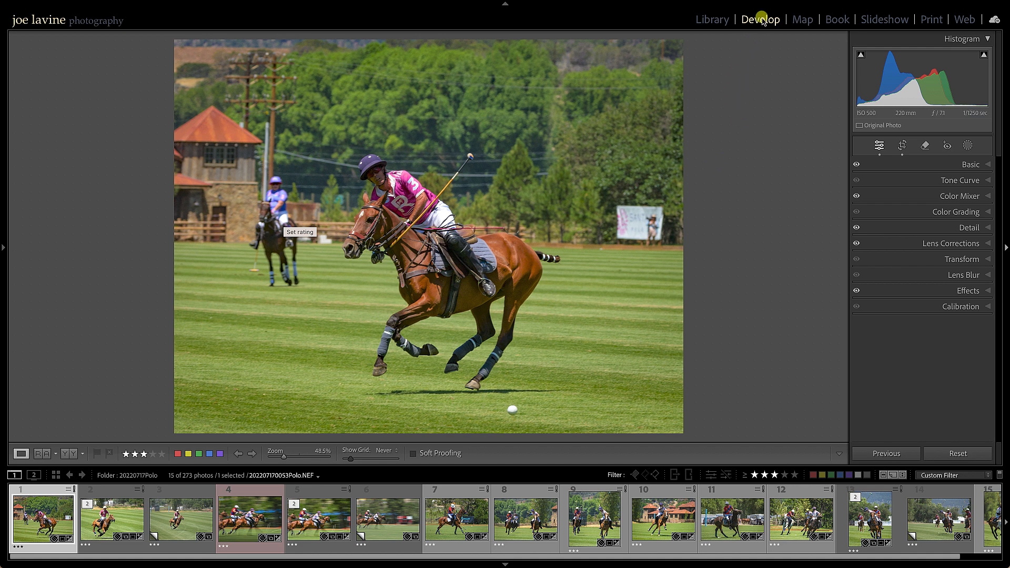
pyautogui.click(926, 147)
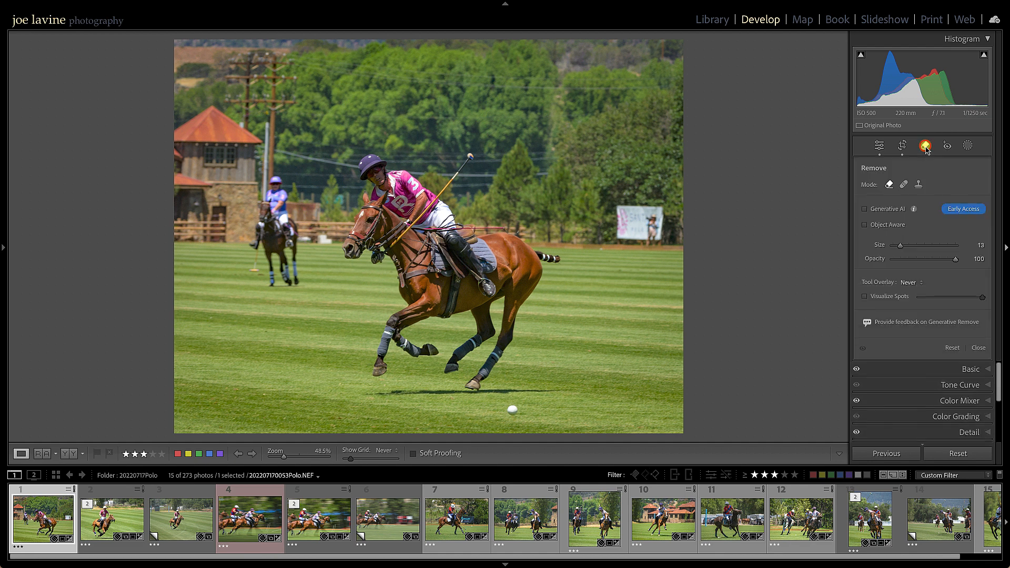
pyautogui.click(918, 184)
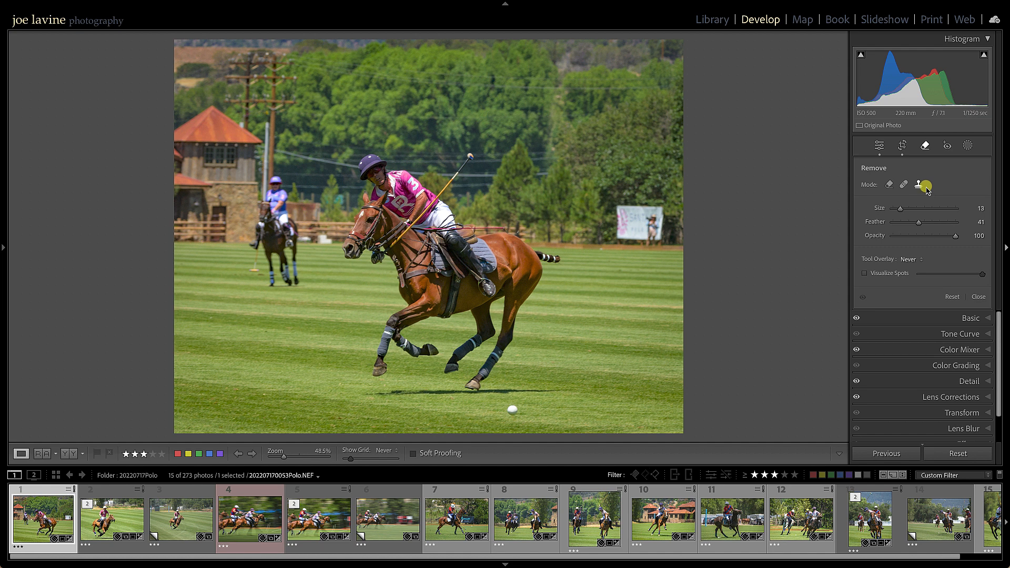
pyautogui.click(896, 185)
pyautogui.click(905, 187)
pyautogui.click(889, 185)
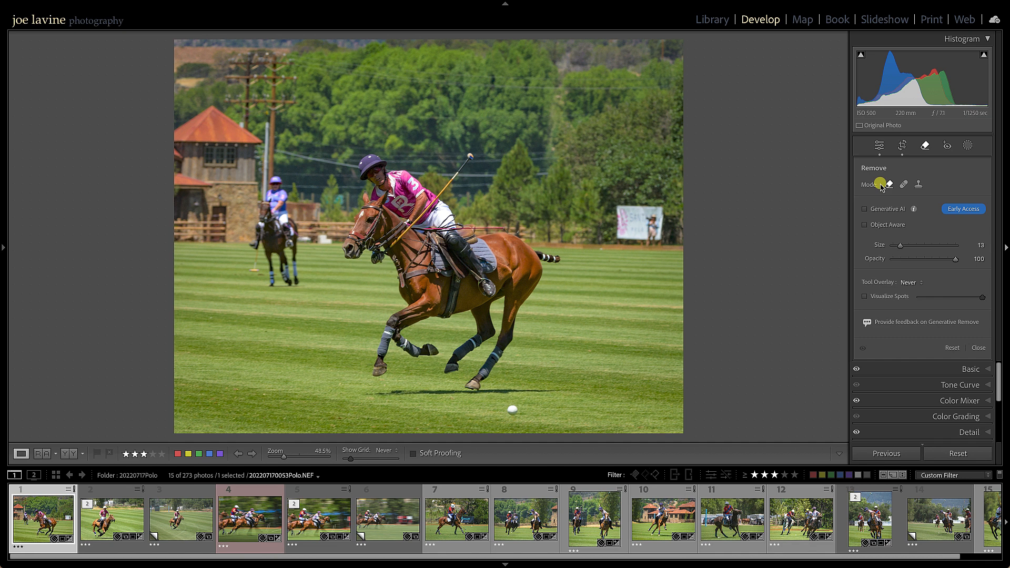
pyautogui.click(864, 209)
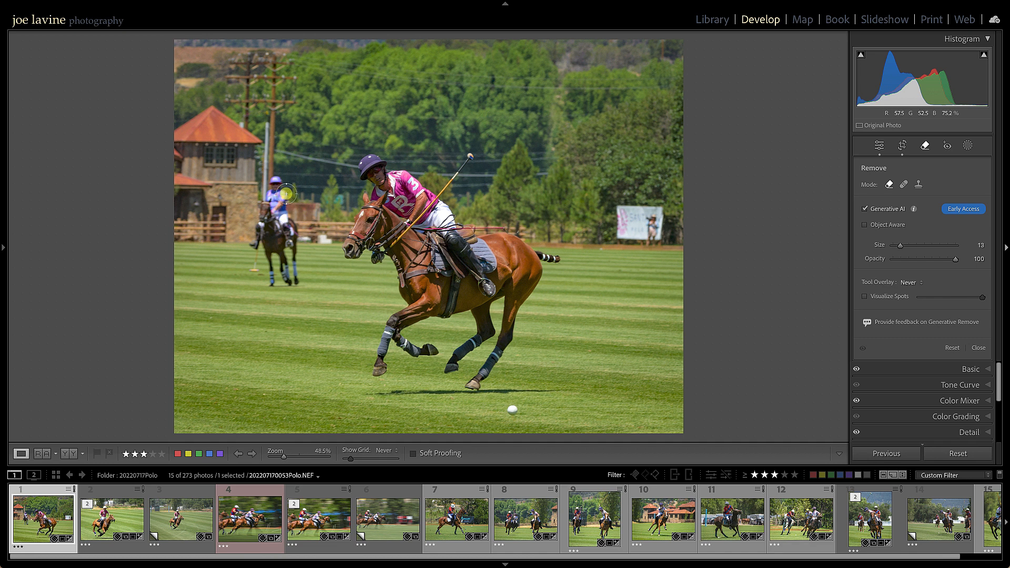
# Step: Mask the background rider and horse with a size 13 brush and apply the generative removal
pyautogui.moveTo(282, 184); pyautogui.dragTo(253, 273)
pyautogui.moveTo(262, 233)
pyautogui.mouseDown()
pyautogui.moveTo(267, 280)
pyautogui.moveTo(276, 252)
pyautogui.moveTo(289, 281)
pyautogui.moveTo(286, 196)
pyautogui.moveTo(279, 243)
pyautogui.mouseUp()
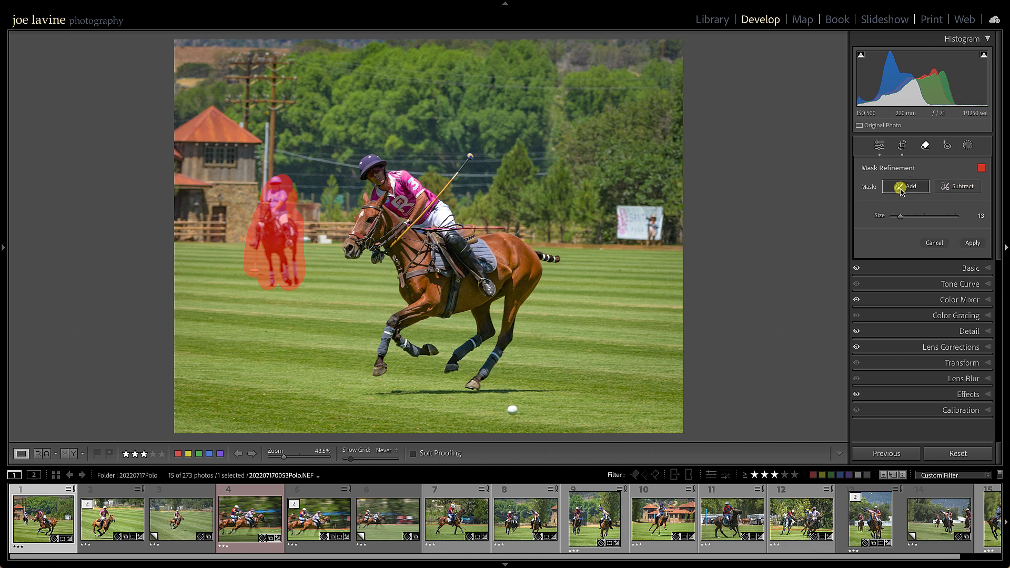
pyautogui.click(972, 243)
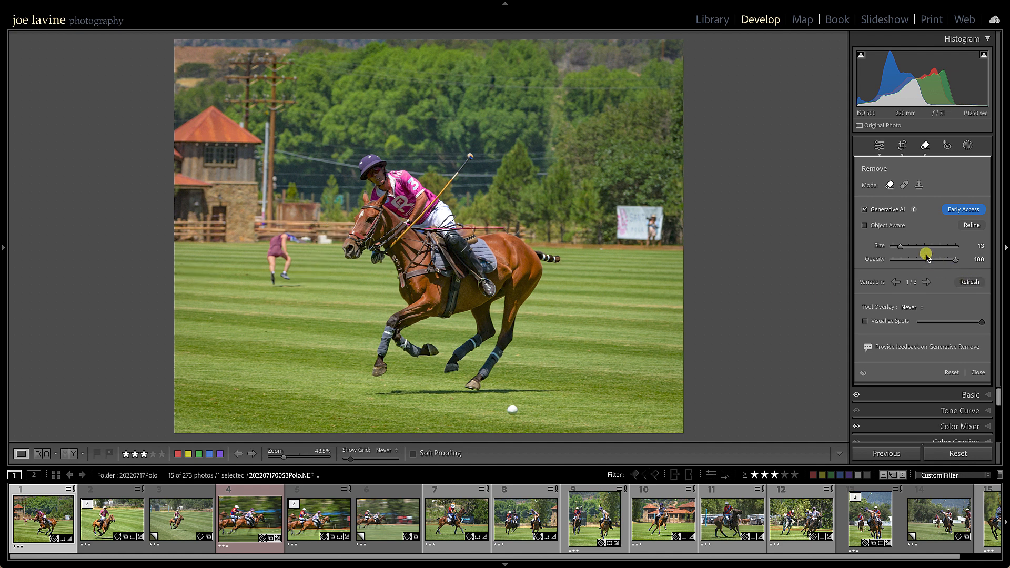
# Step: Compare the three generated variations for the background rider's removal and keep variation 2
pyautogui.click(927, 282)
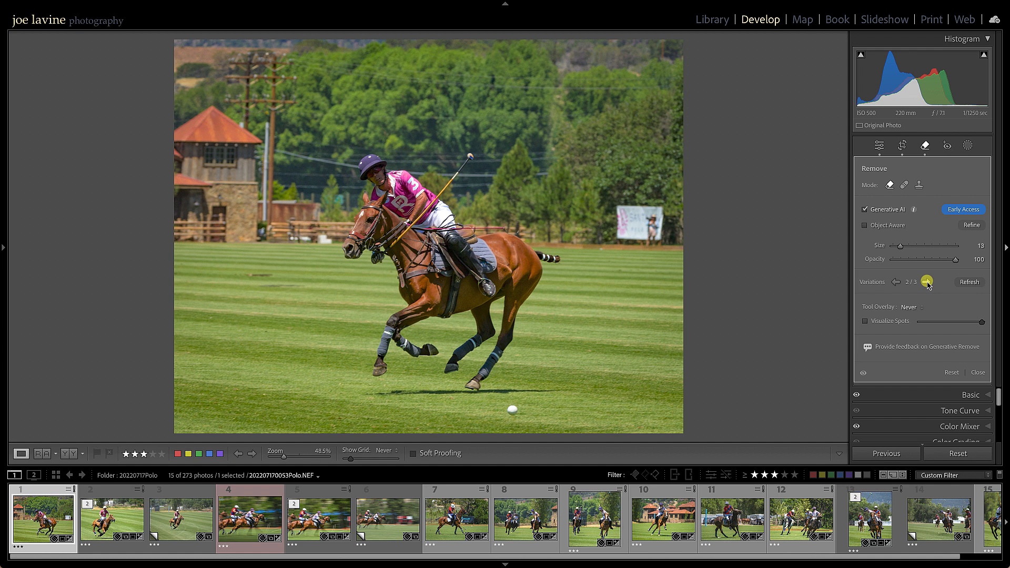
pyautogui.click(927, 282)
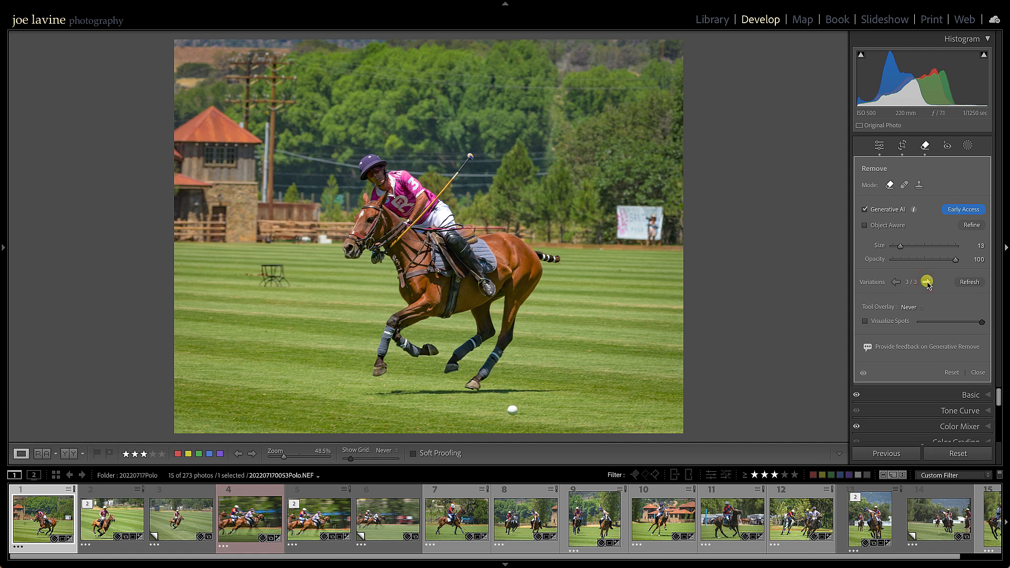
pyautogui.click(897, 283)
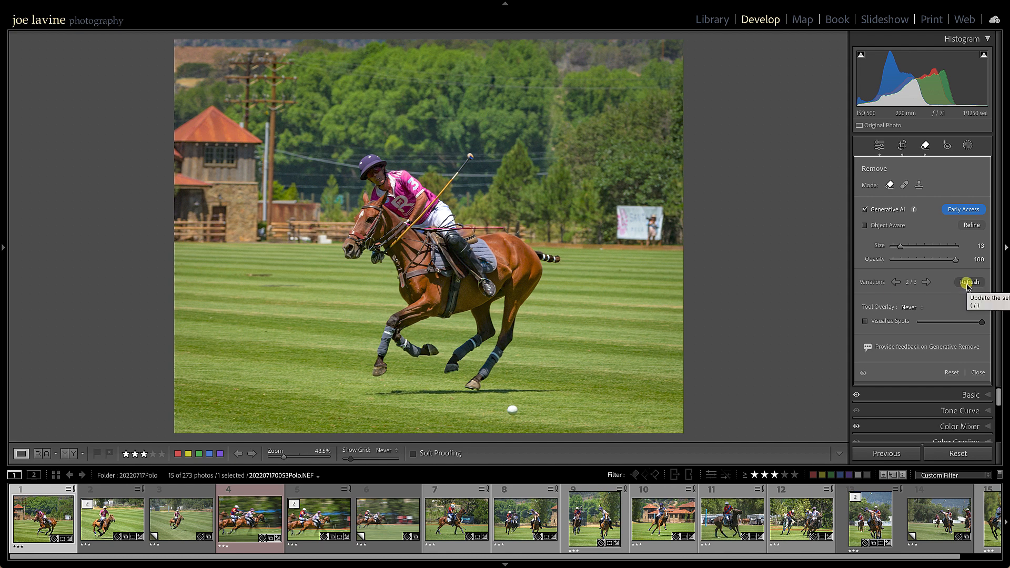
pyautogui.click(929, 283)
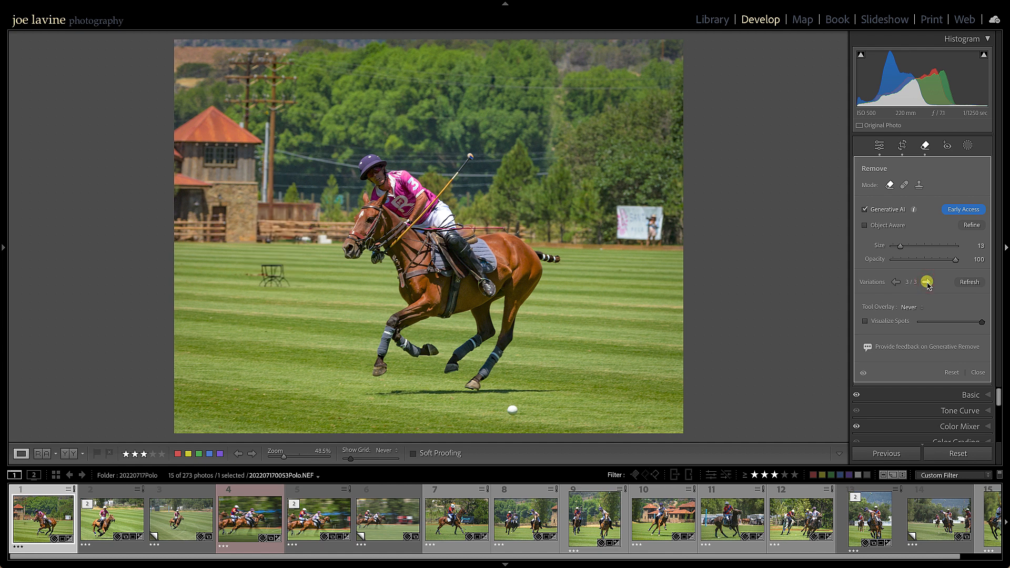
pyautogui.click(927, 282)
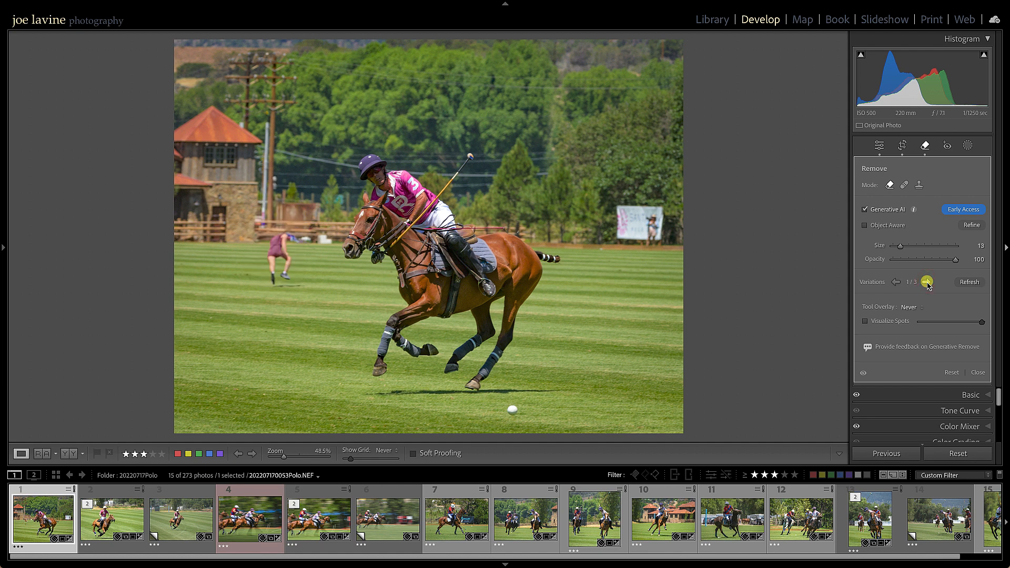
pyautogui.click(927, 283)
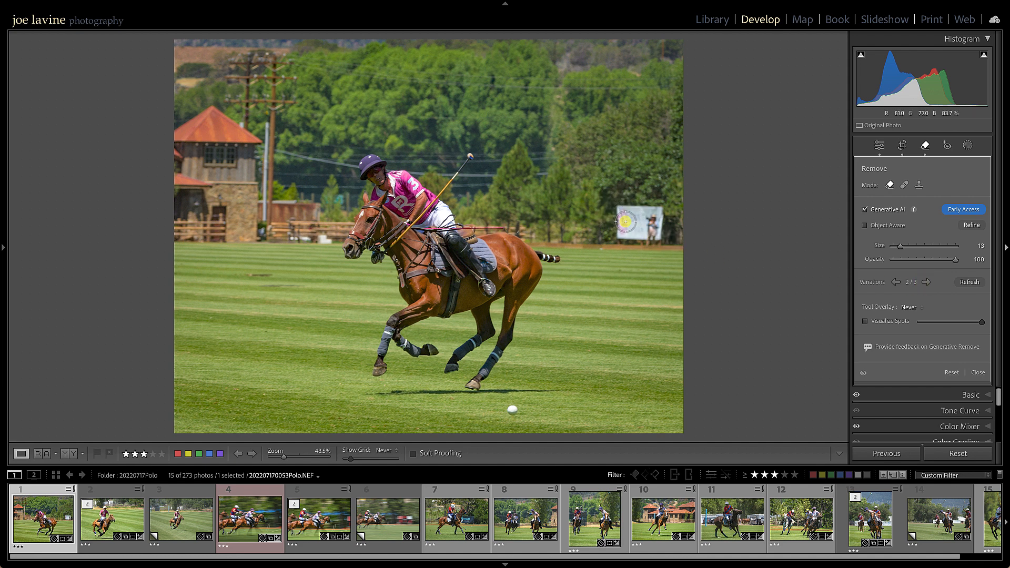
# Step: Remove the white banner by the trees with a size 11 generative brush and keep variation 3
pyautogui.press('[')
pyautogui.moveTo(625, 221)
pyautogui.mouseDown()
pyautogui.moveTo(620, 209)
pyautogui.moveTo(620, 236)
pyautogui.moveTo(655, 240)
pyautogui.moveTo(661, 216)
pyautogui.moveTo(628, 209)
pyautogui.moveTo(637, 227)
pyautogui.moveTo(648, 222)
pyautogui.mouseUp()
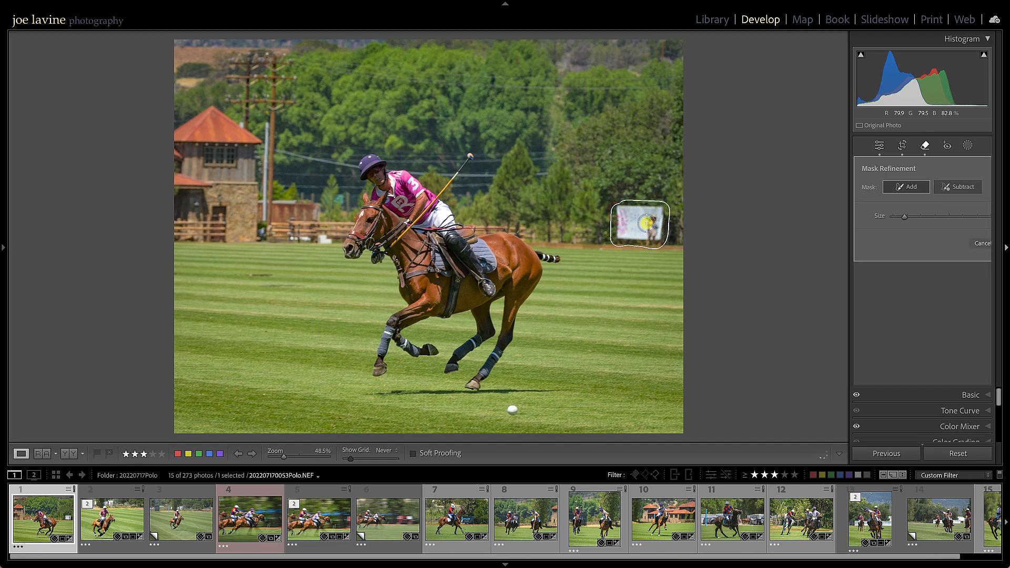
pyautogui.click(972, 244)
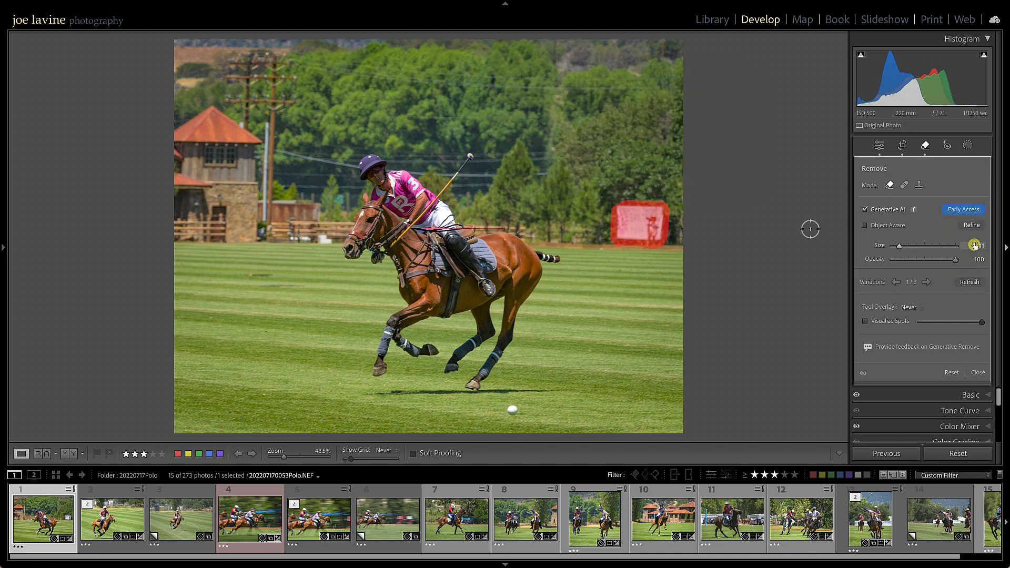
pyautogui.click(927, 282)
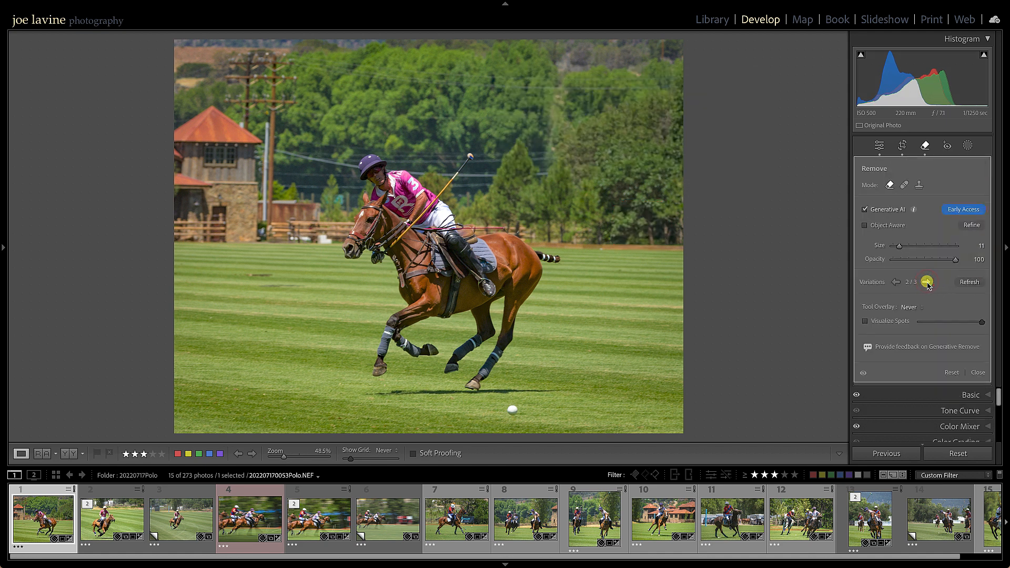
pyautogui.click(927, 282)
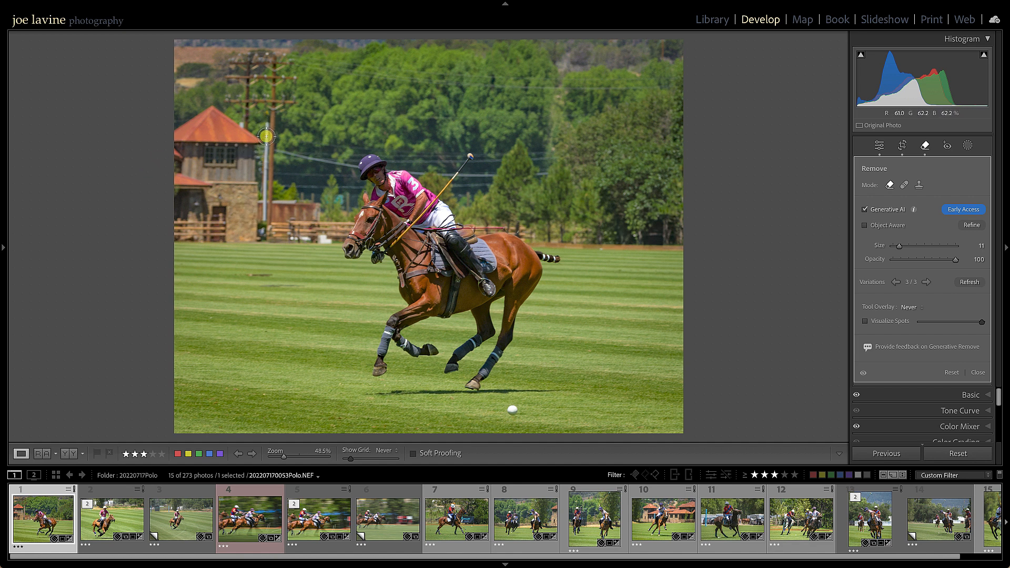
# Step: Remove the light-coloured pole beside the wooden utility pole with a size 6 generative brush
pyautogui.scroll(-5, 265, 177)
pyautogui.moveTo(266, 128); pyautogui.dragTo(263, 212)
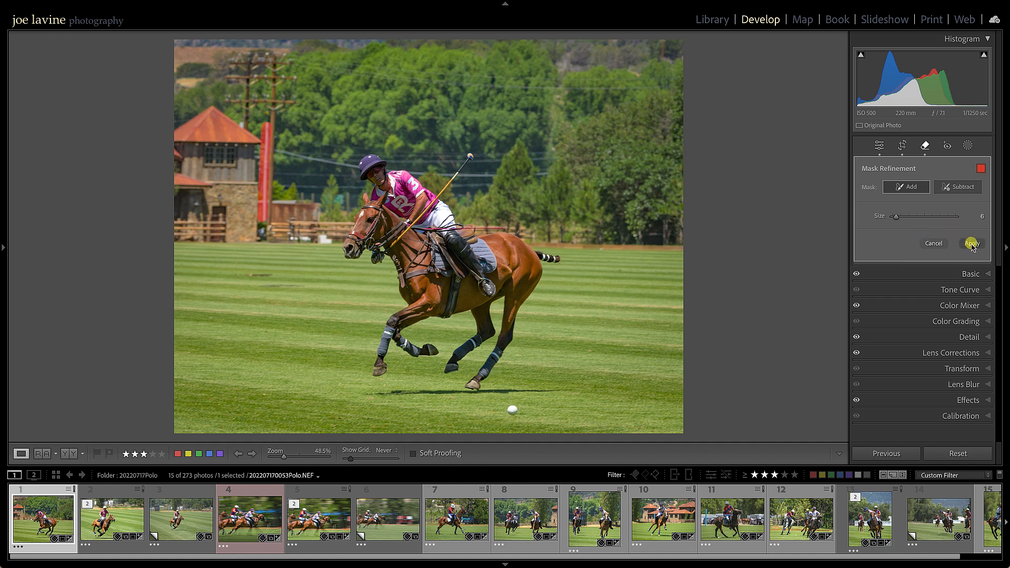
pyautogui.click(972, 244)
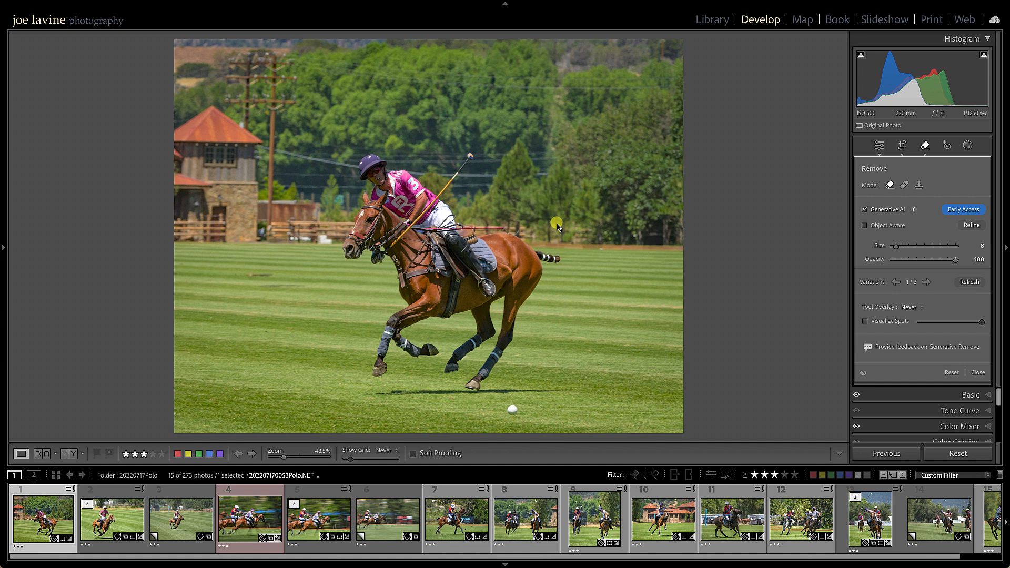
# Step: Turn on Object Aware and generatively remove the foreground polo rider and horse
pyautogui.click(866, 226)
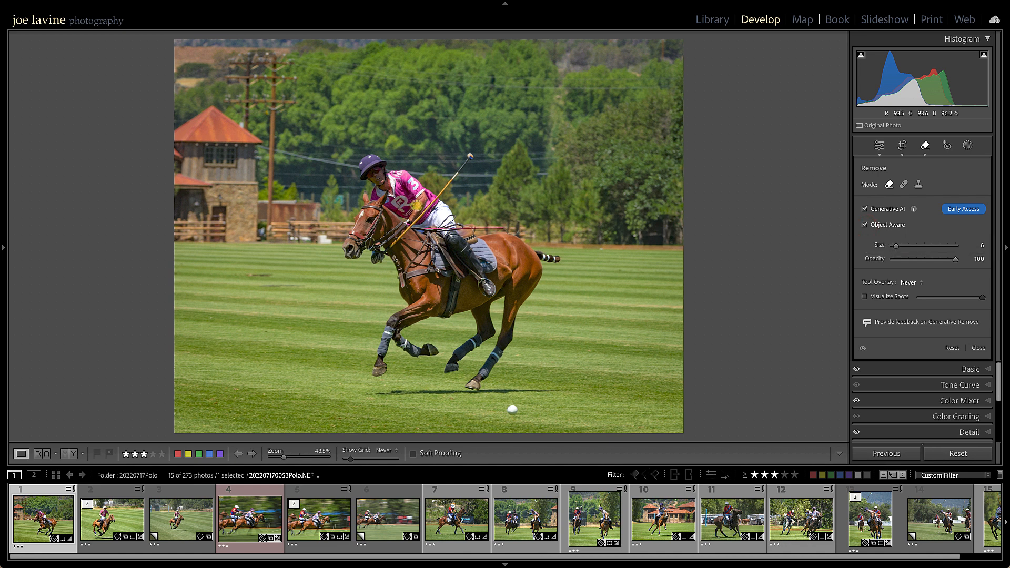
pyautogui.moveTo(423, 193)
pyautogui.mouseDown()
pyautogui.moveTo(366, 159)
pyautogui.moveTo(369, 201)
pyautogui.moveTo(346, 249)
pyautogui.moveTo(372, 240)
pyautogui.moveTo(404, 302)
pyautogui.moveTo(374, 363)
pyautogui.moveTo(377, 373)
pyautogui.moveTo(389, 330)
pyautogui.moveTo(412, 350)
pyautogui.moveTo(414, 323)
pyautogui.moveTo(472, 306)
pyautogui.moveTo(482, 321)
pyautogui.moveTo(433, 372)
pyautogui.moveTo(471, 362)
pyautogui.moveTo(502, 295)
pyautogui.moveTo(504, 330)
pyautogui.moveTo(473, 387)
pyautogui.moveTo(560, 260)
pyautogui.moveTo(473, 233)
pyautogui.moveTo(449, 214)
pyautogui.moveTo(461, 160)
pyautogui.moveTo(421, 181)
pyautogui.mouseUp()
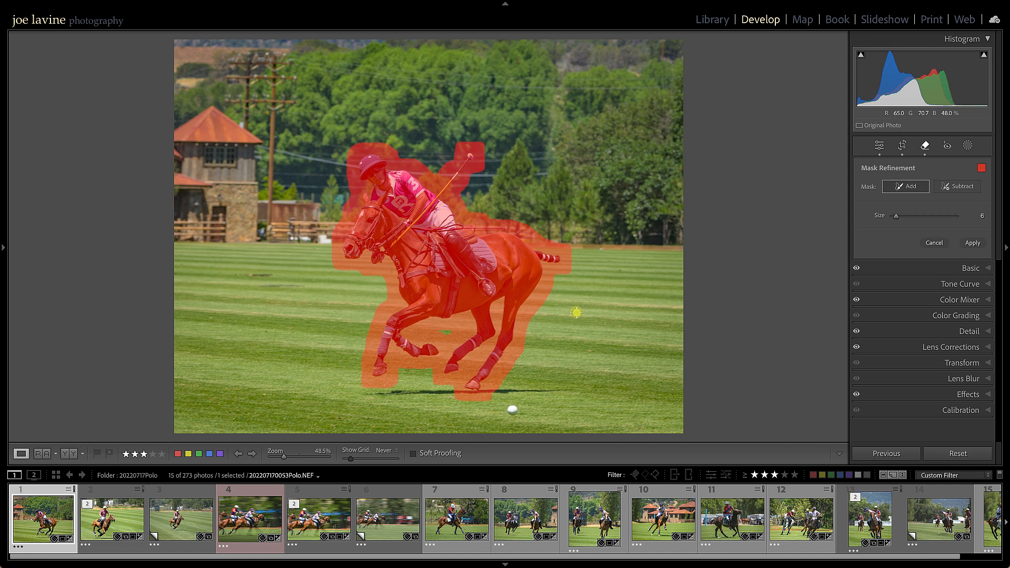
pyautogui.click(973, 244)
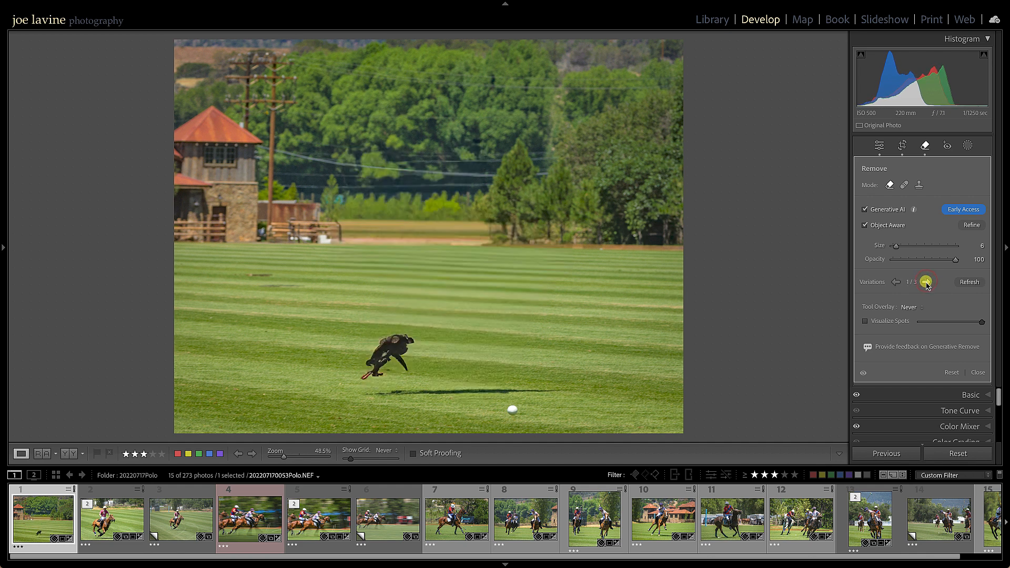
# Step: Turn off Object Aware and generatively remove the dark figure on the grass
pyautogui.click(865, 226)
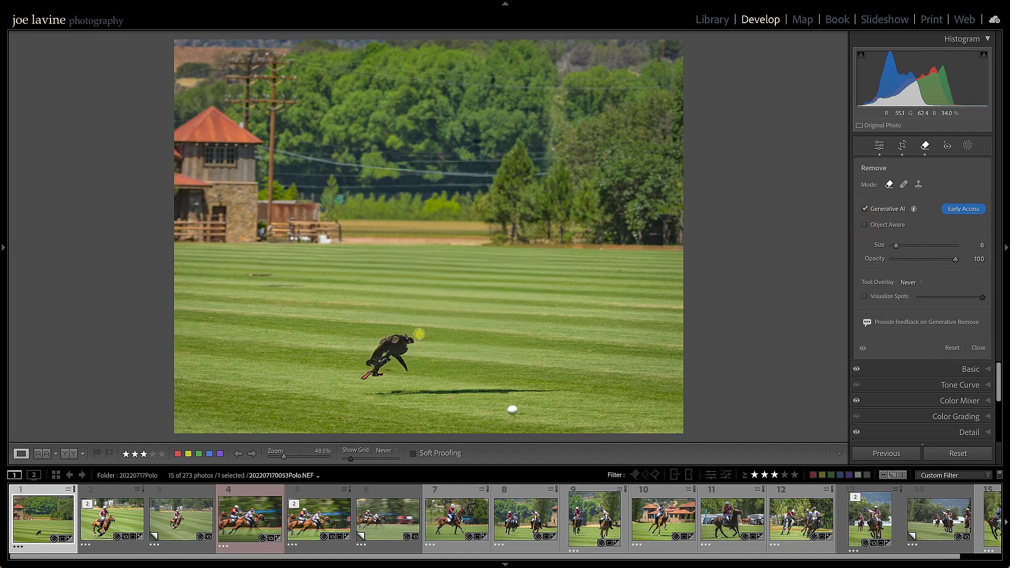
pyautogui.moveTo(412, 335)
pyautogui.mouseDown()
pyautogui.moveTo(395, 331)
pyautogui.moveTo(361, 375)
pyautogui.moveTo(379, 372)
pyautogui.moveTo(392, 351)
pyautogui.moveTo(408, 374)
pyautogui.moveTo(416, 340)
pyautogui.moveTo(369, 367)
pyautogui.moveTo(375, 347)
pyautogui.moveTo(400, 339)
pyautogui.moveTo(381, 356)
pyautogui.moveTo(383, 370)
pyautogui.mouseUp()
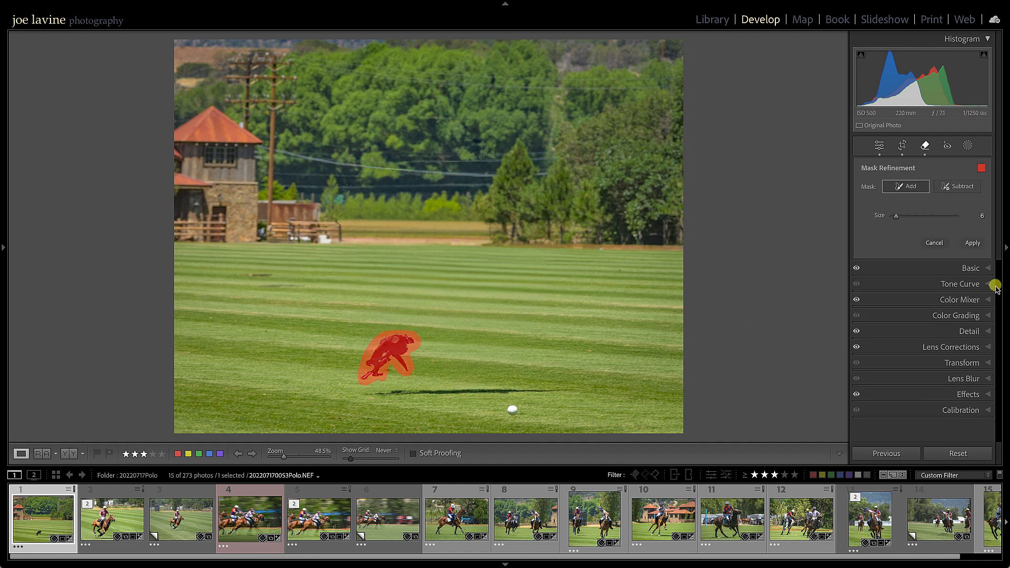
pyautogui.click(966, 242)
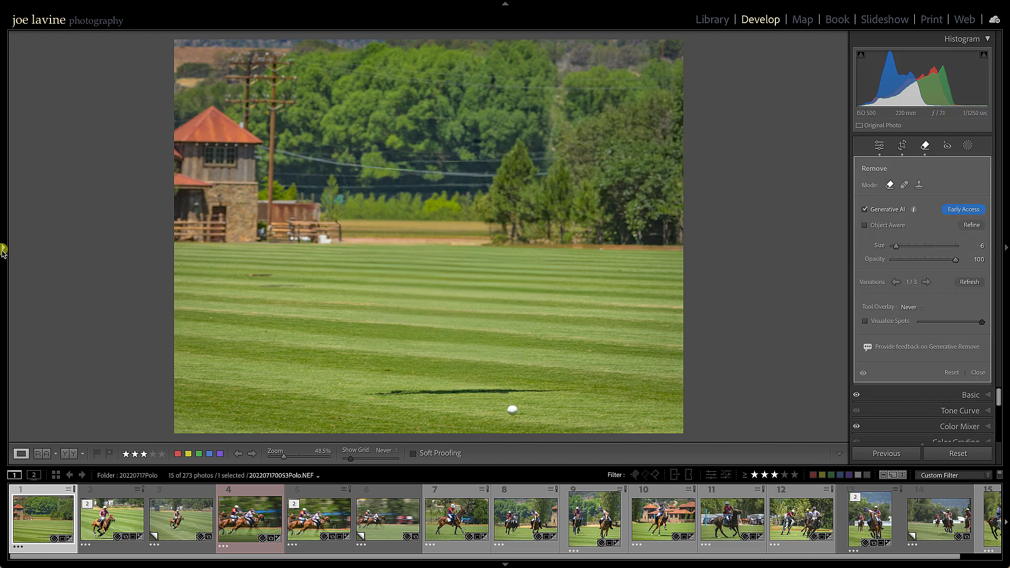
# Step: Revert the photo through its History to the variation 3 selection made for the banner removal
pyautogui.click(3, 249)
pyautogui.click(22, 122)
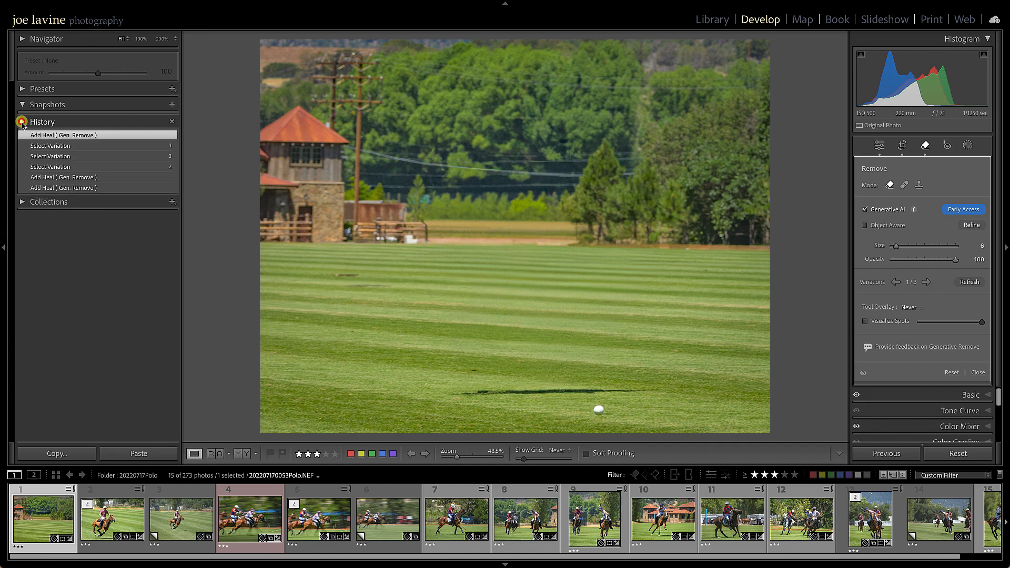
pyautogui.scroll(-3, 94, 350)
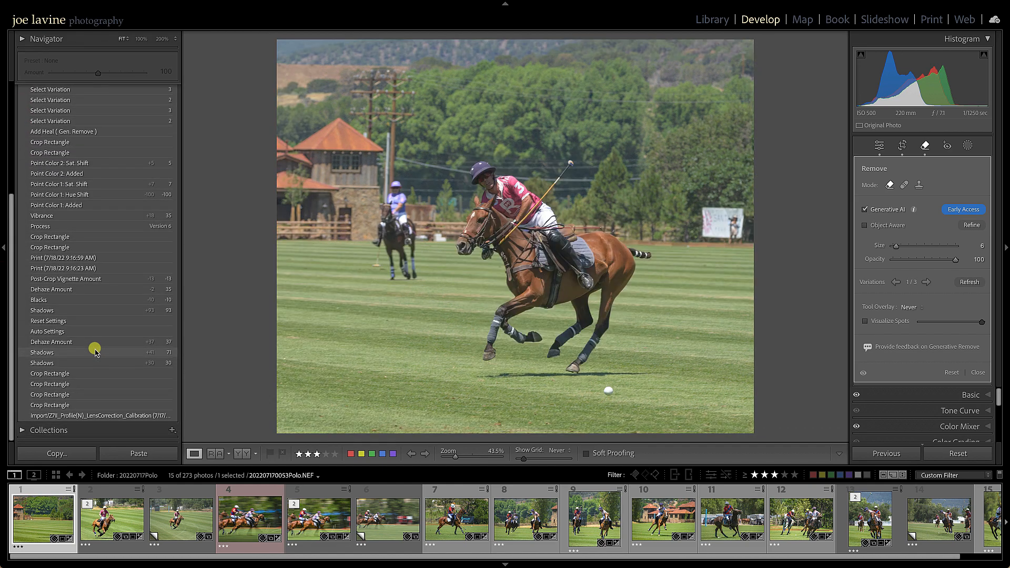
pyautogui.scroll(5, 95, 352)
pyautogui.click(82, 179)
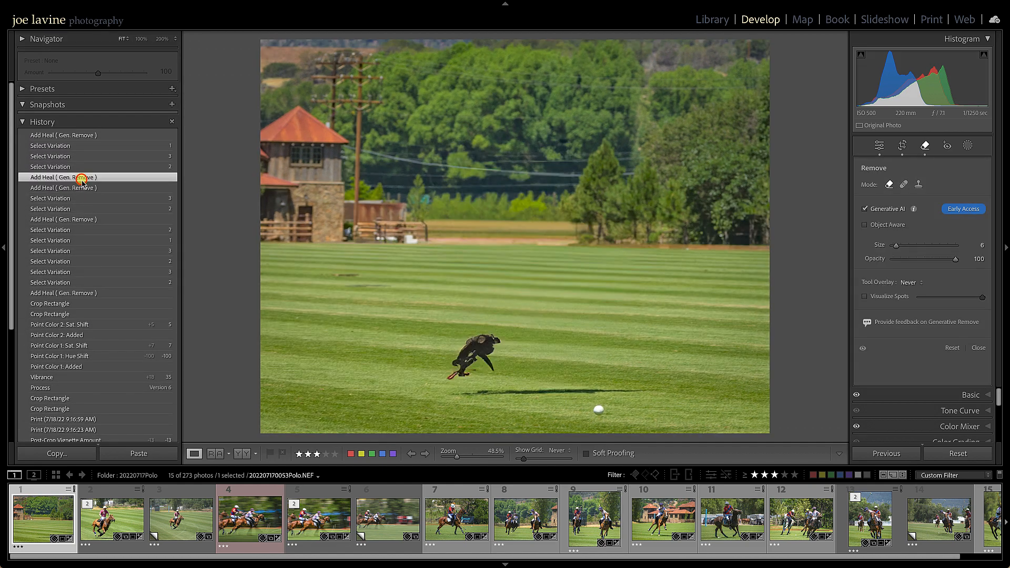
pyautogui.click(79, 199)
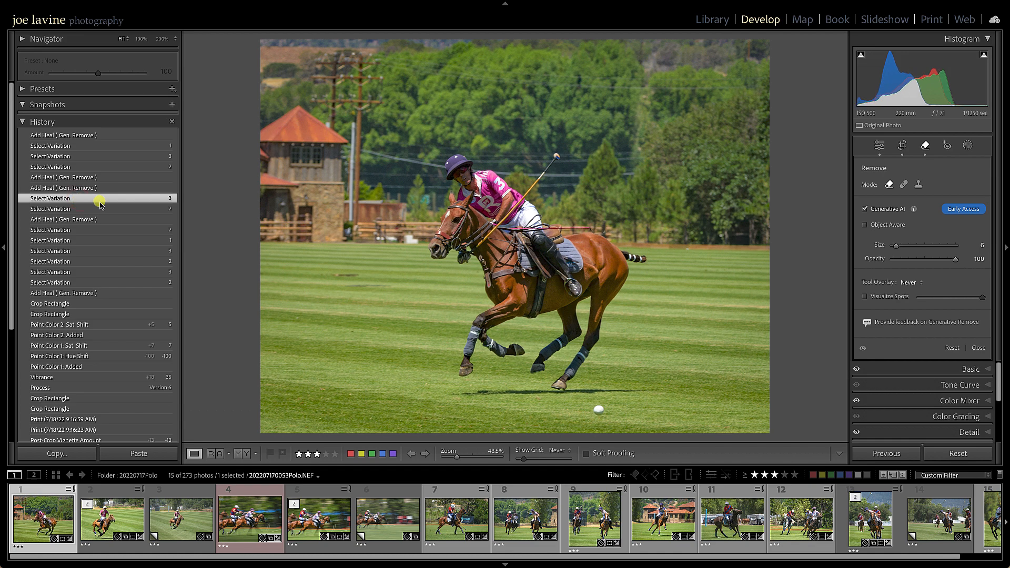
pyautogui.click(24, 122)
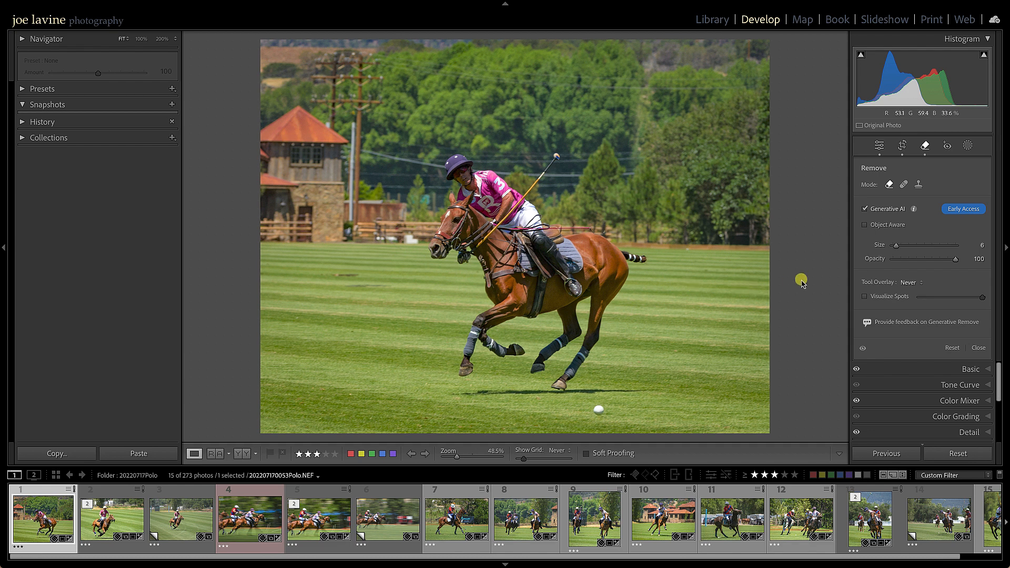
# Step: Turn off Generative AI for the Remove tool
pyautogui.click(867, 210)
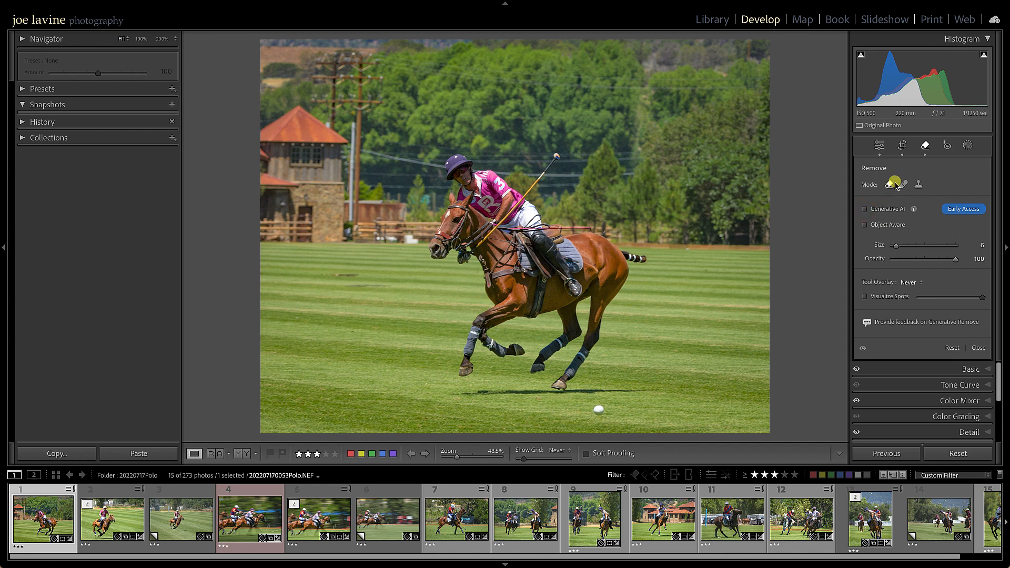